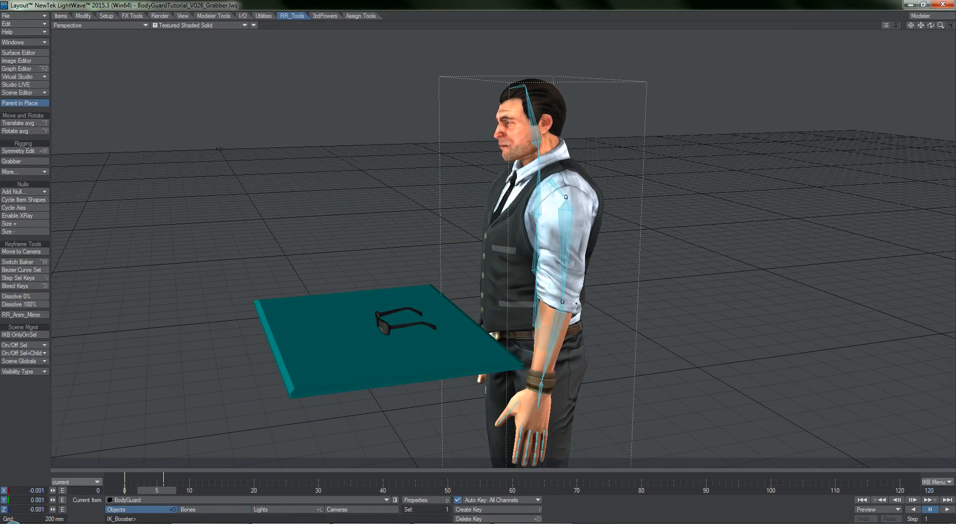
Move the left hand forward at frame 6 and reach it to the sunglasses on the table at frame 13
{"action": "left_click", "coordinate": [577, 192]}
{"action": "left_click_drag", "start_coordinate": [584, 381], "coordinate": [528, 315]}
{"action": "key", "text": "Right"}
{"action": "key", "text": "Right"}
{"action": "key", "text": "Right"}
{"action": "key", "text": "Right"}
{"action": "key", "text": "Right"}
{"action": "key", "text": "Right"}
{"action": "key", "text": "Right"}
{"action": "left_click_drag", "start_coordinate": [470, 309], "coordinate": [471, 317]}
{"action": "left_click_drag", "start_coordinate": [522, 344], "coordinate": [545, 269], "text": "alt+shift"}
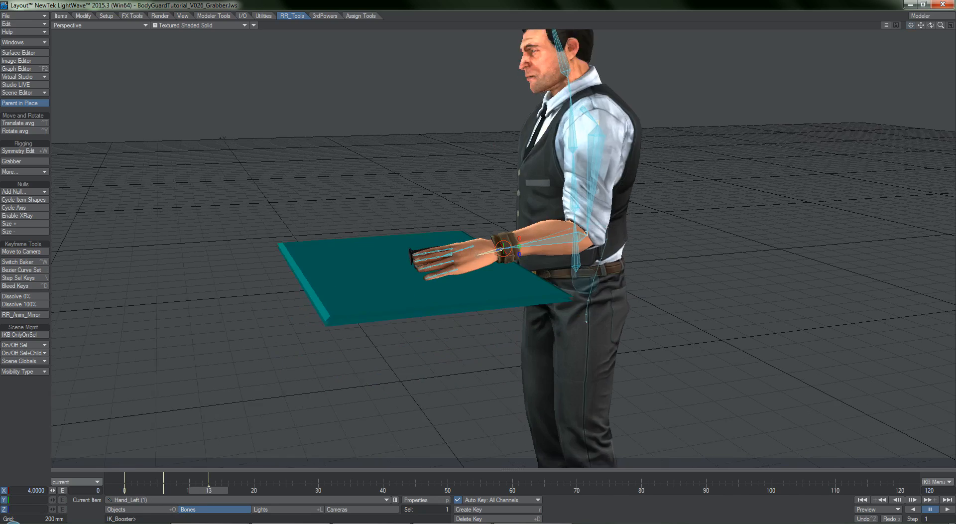
Step back and forth between frames 9 and 13 to check the left hand's reach toward the sunglasses
{"action": "left_click_drag", "start_coordinate": [463, 224], "coordinate": [554, 270], "text": "alt"}
{"action": "key", "text": "Left"}
{"action": "key", "text": "Left"}
{"action": "key", "text": "Left"}
{"action": "key", "text": "Left"}
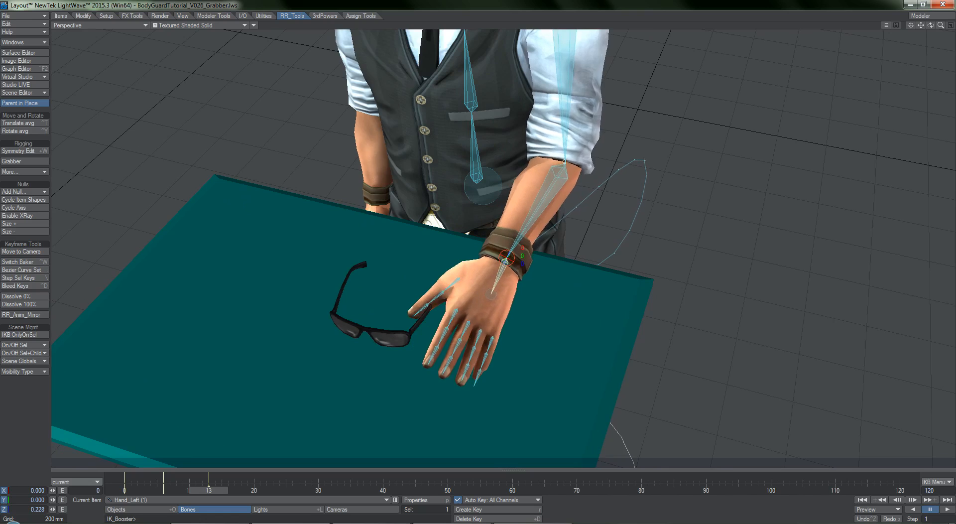
{"action": "key", "text": "Right"}
{"action": "key", "text": "Right"}
{"action": "key", "text": "Right"}
{"action": "key", "text": "Right"}
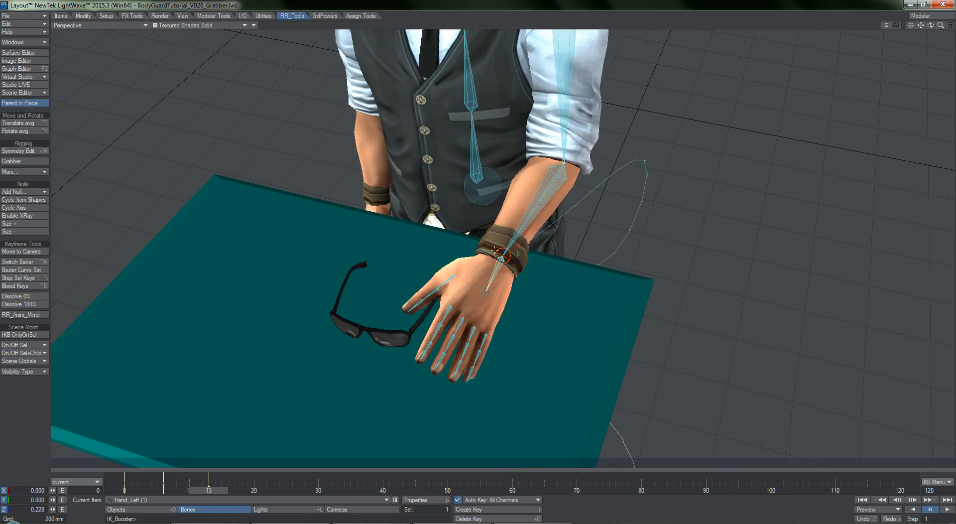
Use Grabber to attach the sunglasses to the left hand at frame 13
{"action": "left_click_drag", "start_coordinate": [494, 250], "coordinate": [543, 246], "text": "alt"}
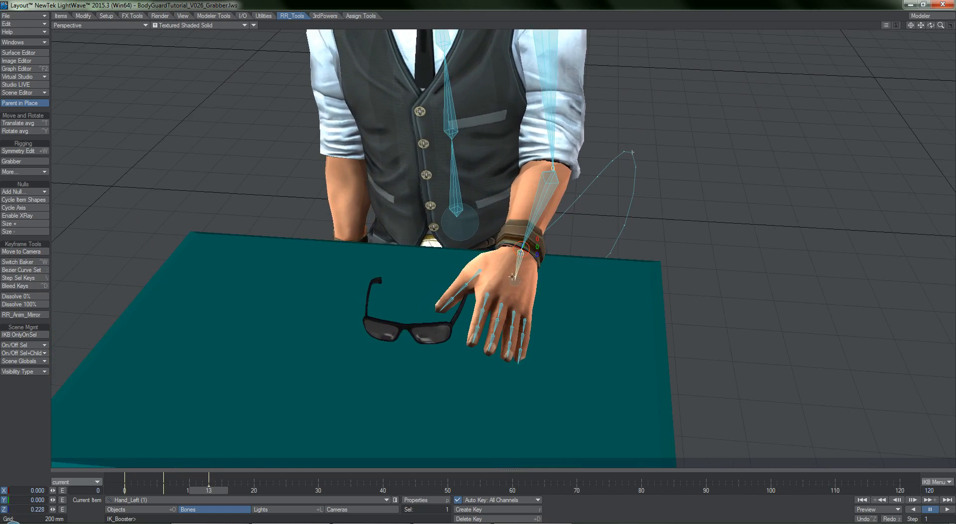
{"action": "left_click", "coordinate": [34, 161]}
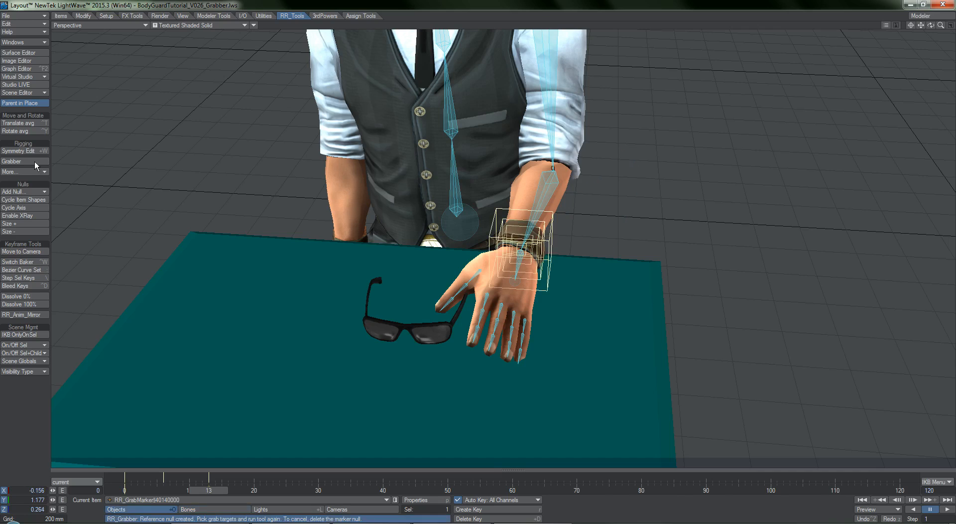
{"action": "left_click", "coordinate": [408, 322]}
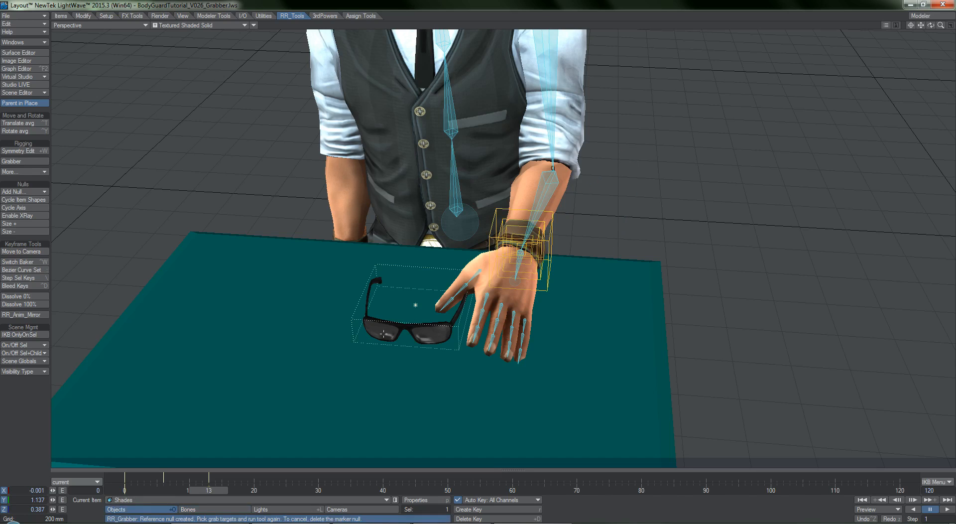
{"action": "left_click", "coordinate": [22, 160]}
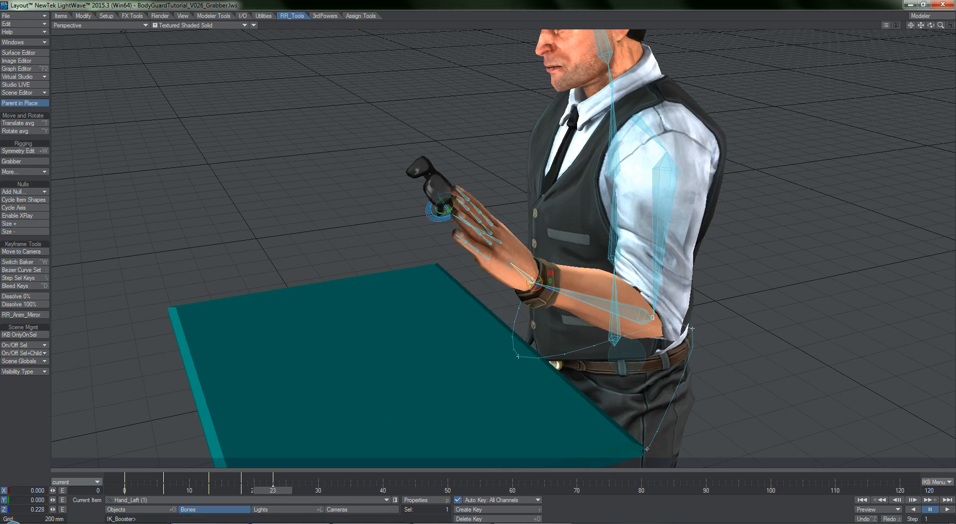
Select the grab falloff control beside the sunglasses, centre the view on it, and activate Rotate
{"action": "left_click_drag", "start_coordinate": [522, 304], "coordinate": [448, 348], "text": "alt"}
{"action": "key", "text": "t"}
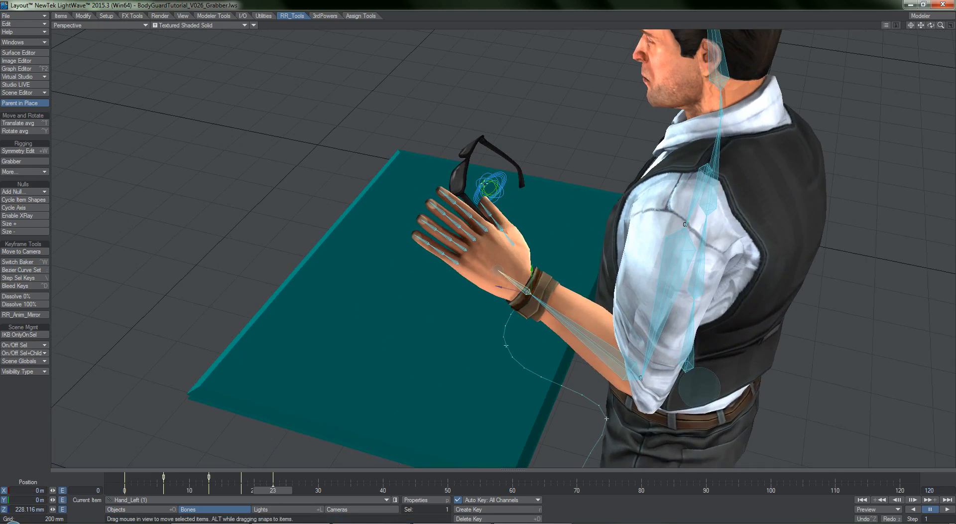
{"action": "left_click", "coordinate": [486, 185]}
{"action": "key", "text": "g"}
{"action": "key", "text": "g"}
{"action": "scroll", "coordinate": [486, 185], "scroll_direction": "up", "scroll_amount": 4}
{"action": "left_click_drag", "start_coordinate": [486, 185], "coordinate": [526, 220], "text": "alt"}
{"action": "left_click", "coordinate": [531, 241]}
{"action": "key", "text": "y"}
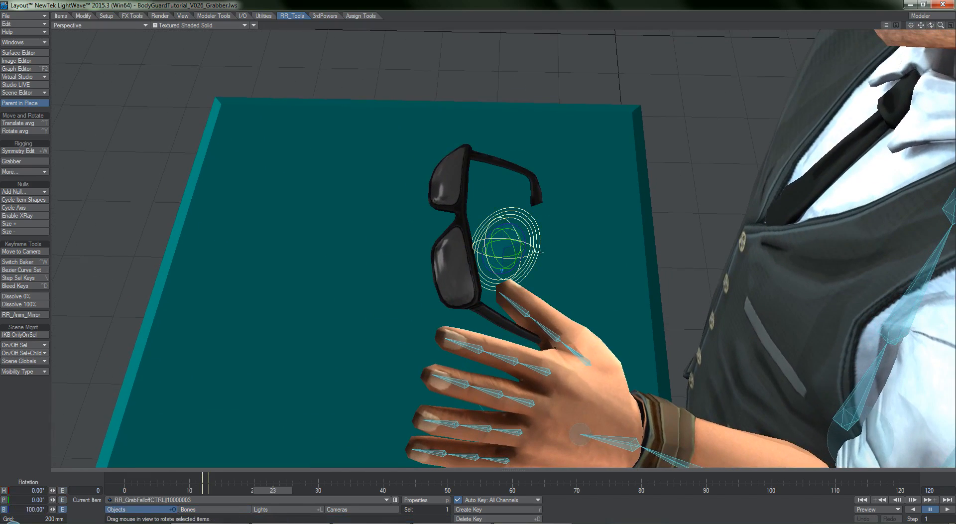
Try changing the grab falloff control's bank rotation at frame 23 and undo it
{"action": "right_click_drag", "start_coordinate": [551, 235], "coordinate": [536, 256]}
{"action": "key", "text": "ctrl+z"}
{"action": "left_click_drag", "start_coordinate": [536, 256], "coordinate": [443, 314], "text": "alt"}
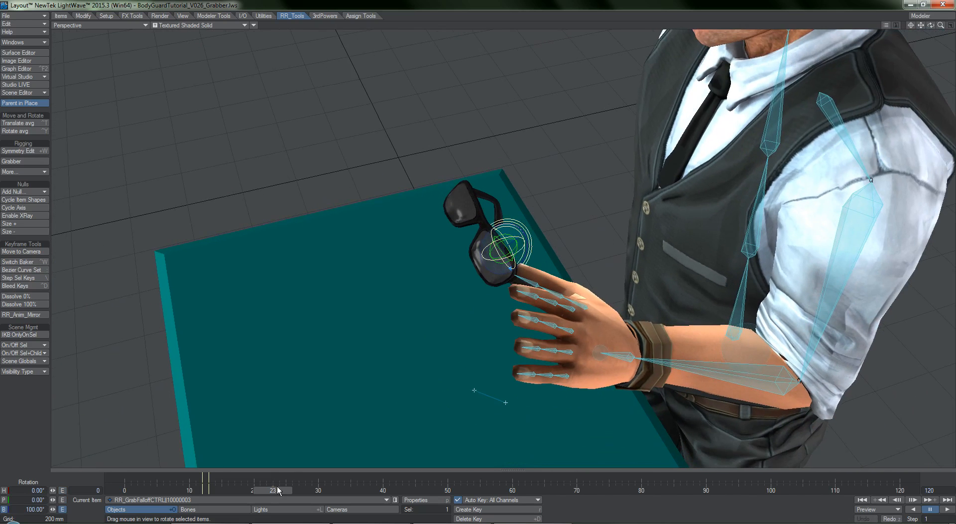
Scrub the timeline around frames 11 to 13 to examine how the falloff control's keys attach the sunglasses
{"action": "left_click_drag", "start_coordinate": [219, 483], "coordinate": [195, 490]}
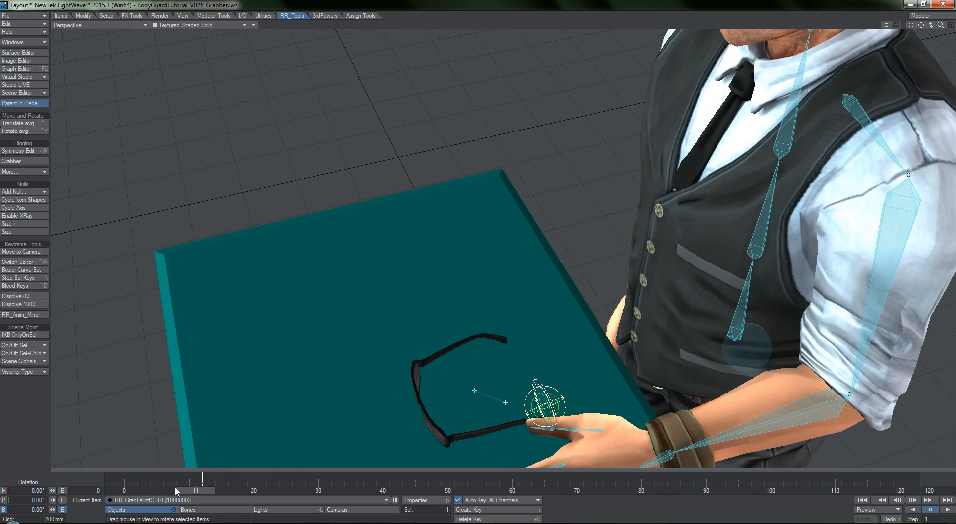
{"action": "left_click_drag", "start_coordinate": [538, 251], "coordinate": [625, 210], "text": "alt"}
{"action": "key", "text": "Right"}
{"action": "left_click_drag", "start_coordinate": [204, 481], "coordinate": [211, 481]}
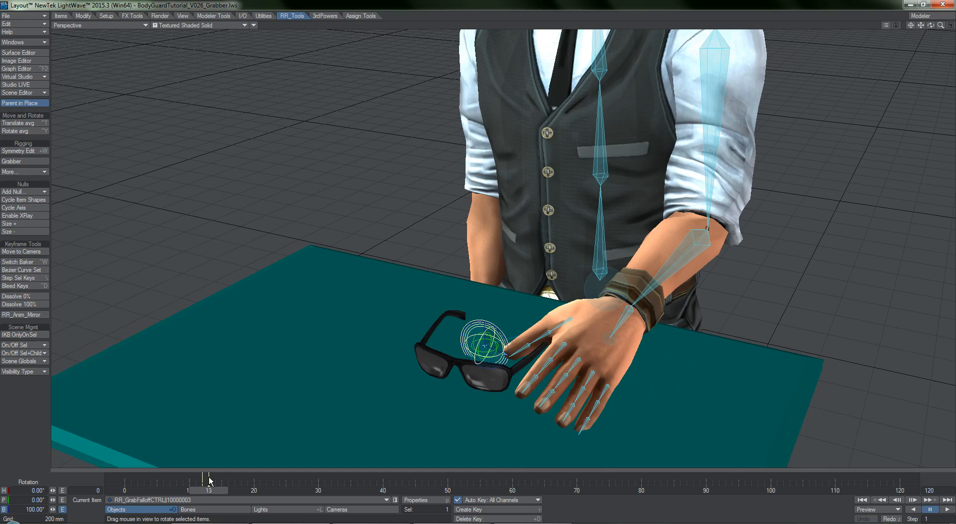
{"action": "left_click_drag", "start_coordinate": [292, 478], "coordinate": [285, 478], "text": "shift"}
{"action": "key", "text": "Right"}
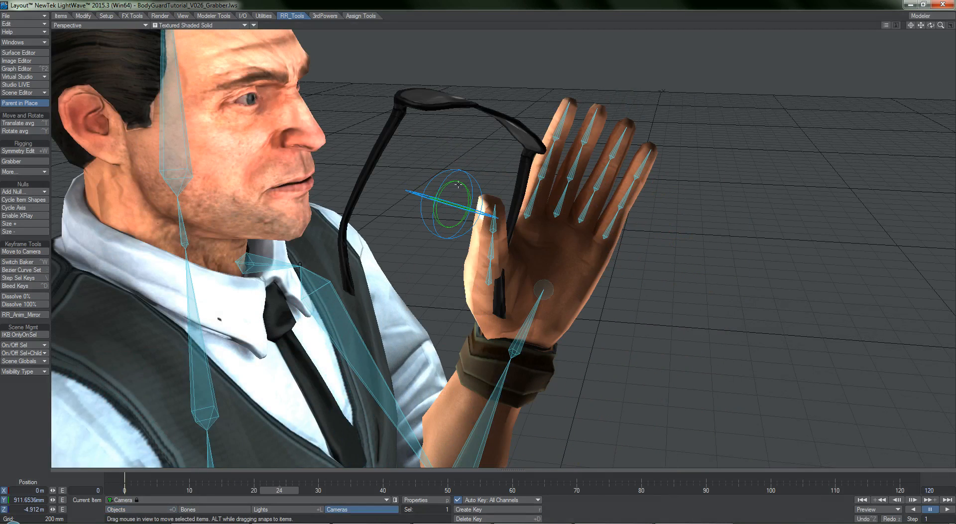
Try moving and rotating the sunglasses with their grab item control at frame 24, undoing the rotation
{"action": "left_click", "coordinate": [457, 185]}
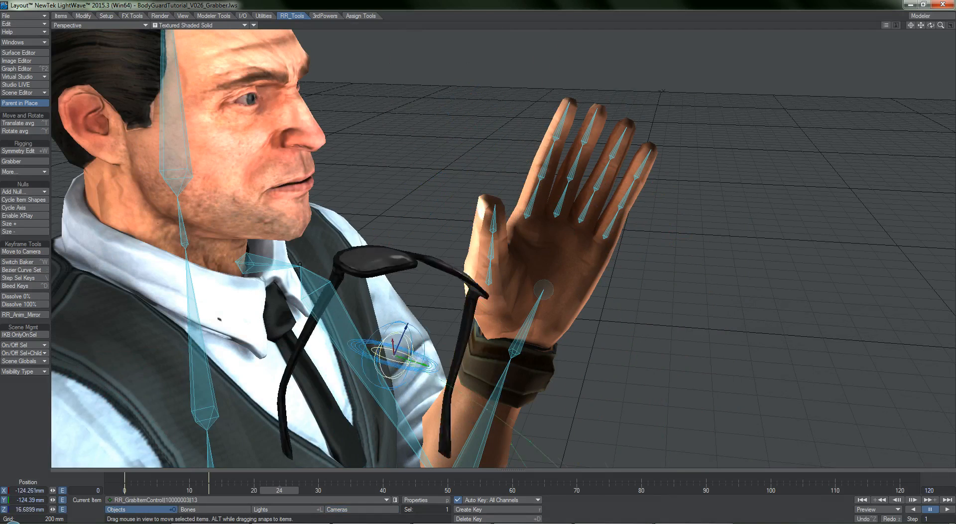
{"action": "key", "text": "y"}
{"action": "left_click_drag", "start_coordinate": [452, 204], "coordinate": [496, 203]}
{"action": "key", "text": "ctrl+z"}
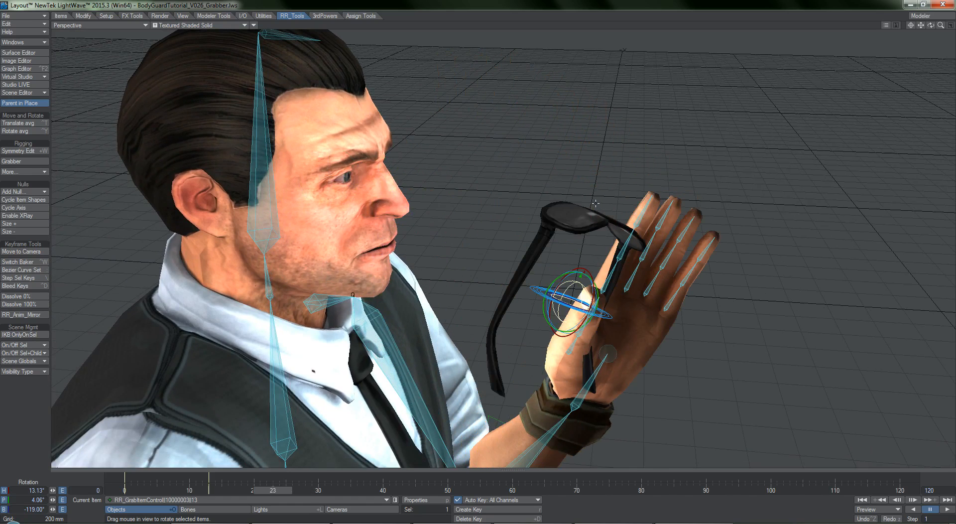
Set the coordinate system to World for both the Rotate and Move tools
{"action": "left_click", "coordinate": [83, 16]}
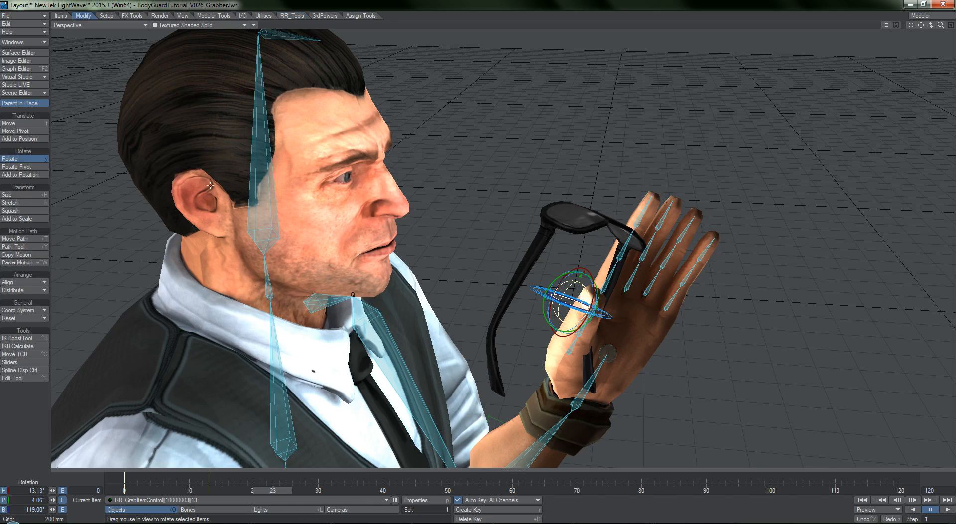
{"action": "left_click", "coordinate": [14, 310]}
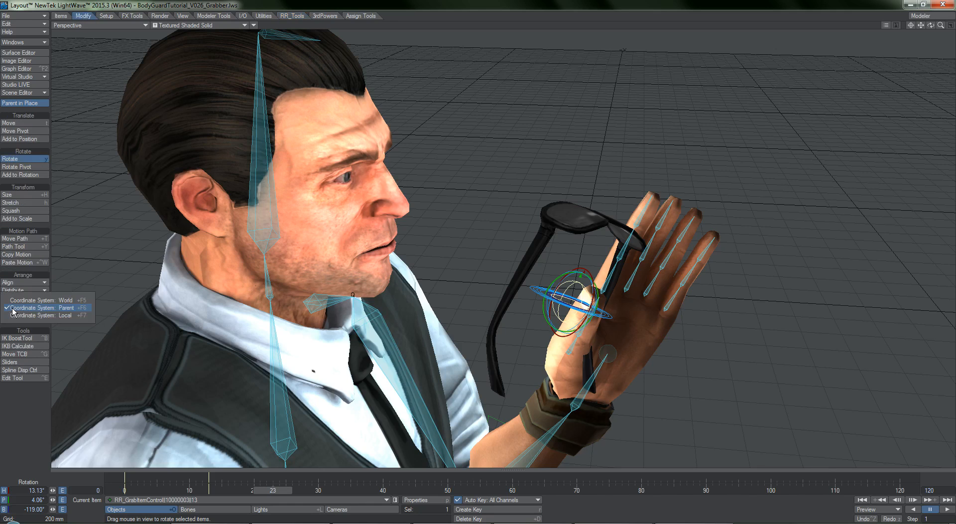
{"action": "left_click", "coordinate": [72, 299]}
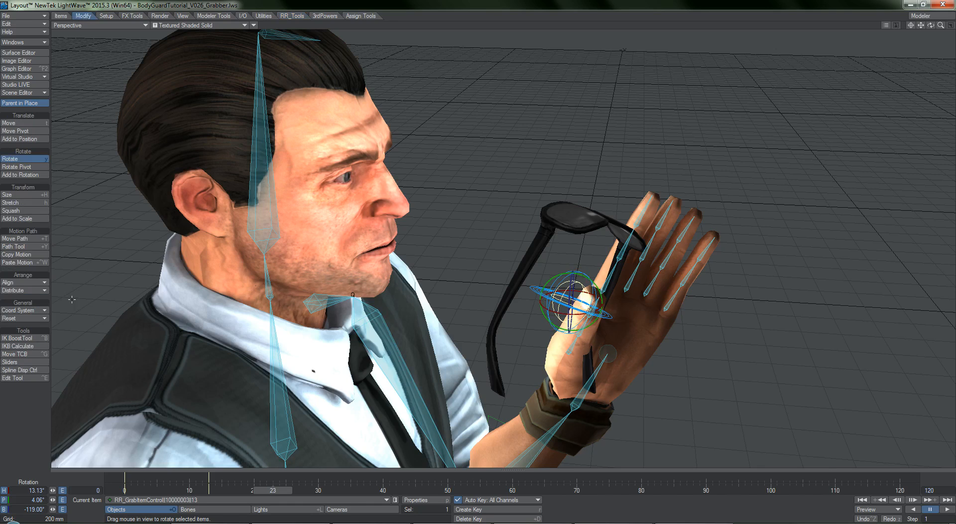
{"action": "key", "text": "t"}
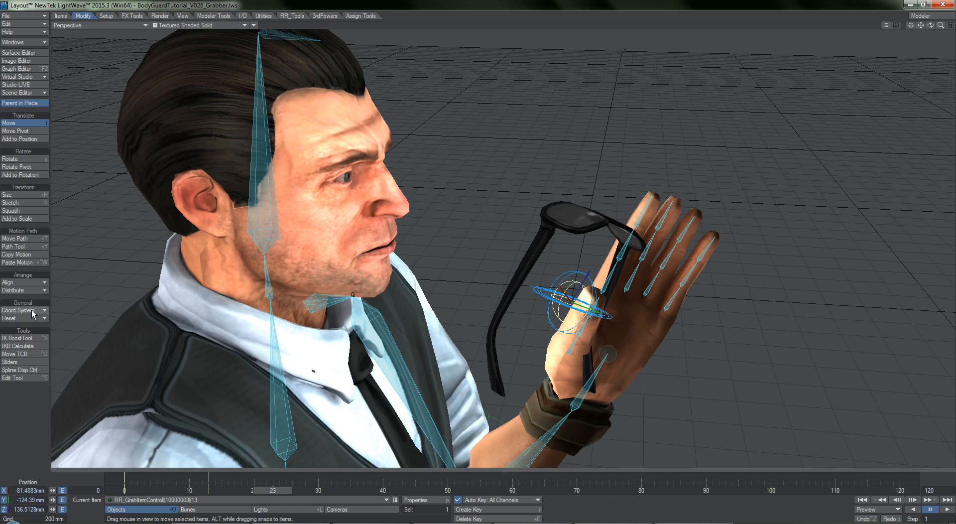
{"action": "left_click", "coordinate": [22, 309]}
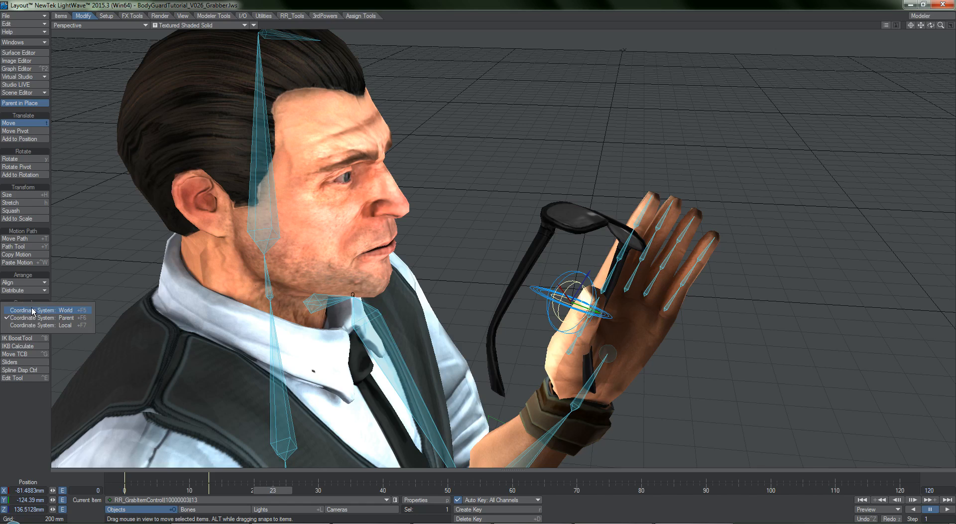
{"action": "left_click", "coordinate": [32, 309]}
Review the coordinate system options of the Rotate and Move tools
{"action": "key", "text": "y"}
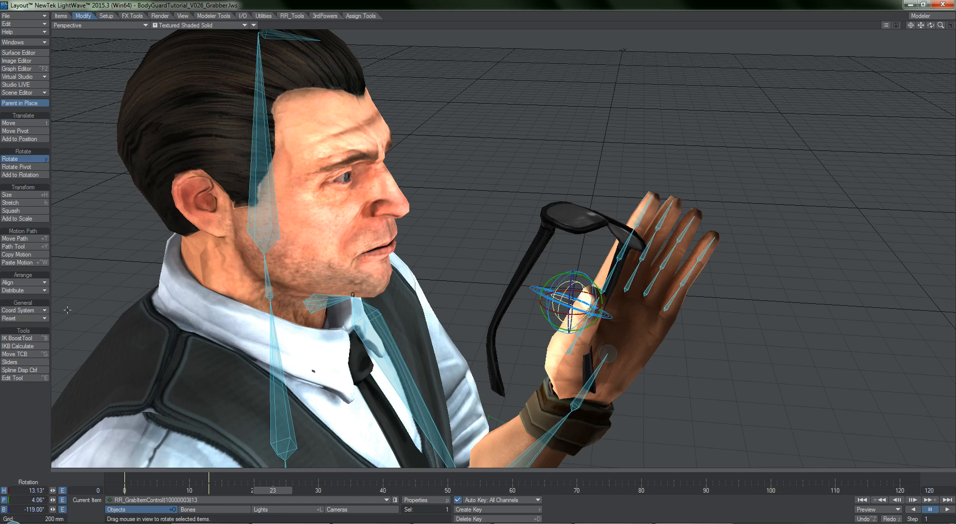
{"action": "left_click", "coordinate": [34, 309]}
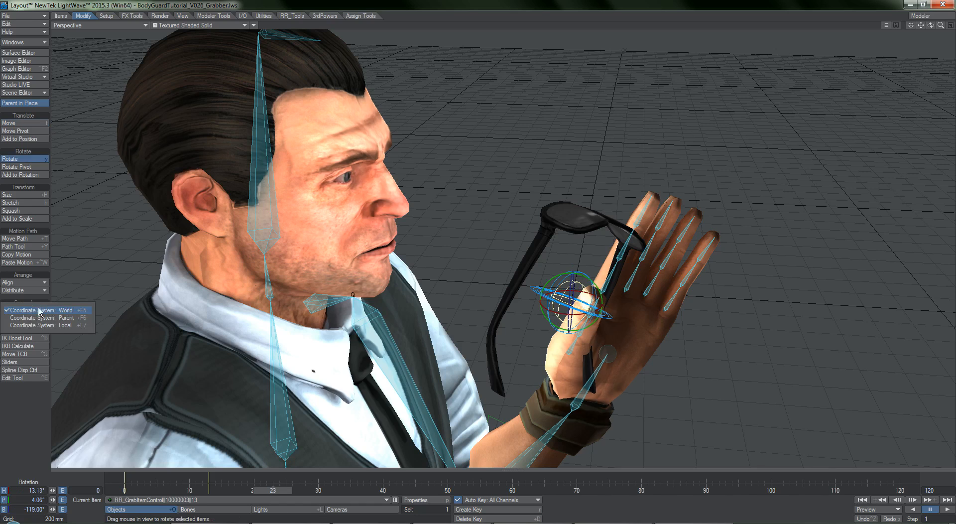
{"action": "left_click", "coordinate": [46, 309]}
{"action": "key", "text": "t"}
{"action": "left_click", "coordinate": [44, 309]}
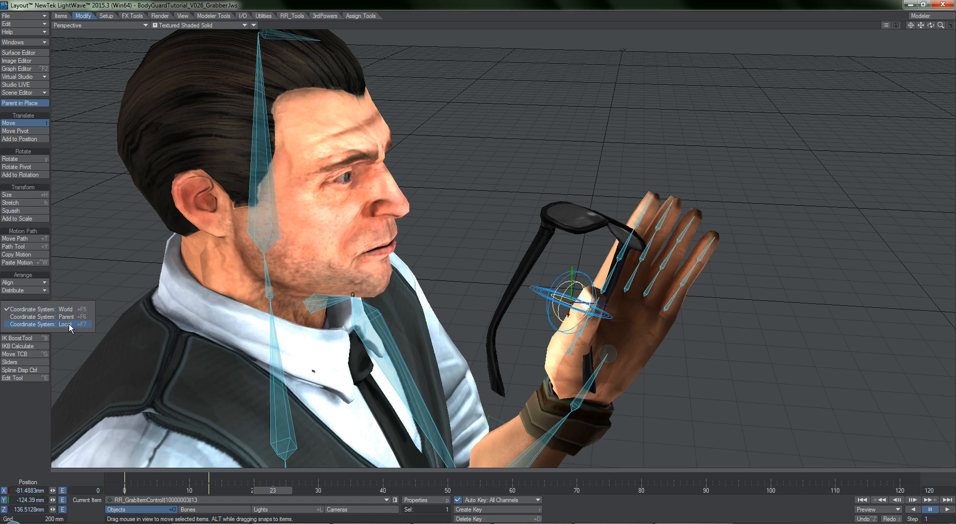
{"action": "left_click", "coordinate": [544, 91]}
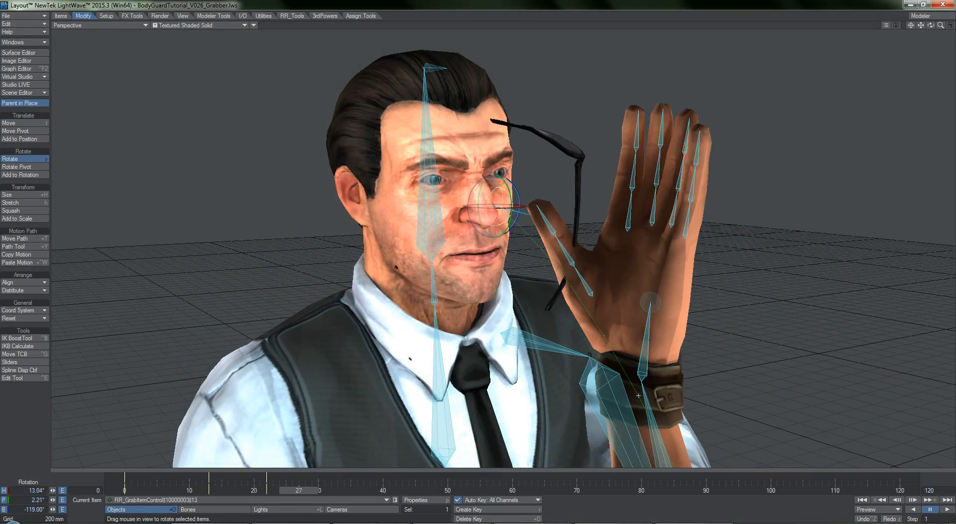
Rotate the sunglasses' grab control toward the face at frame 27 and raise the glasses over the eyes at frame 29
{"action": "left_click_drag", "start_coordinate": [638, 395], "coordinate": [627, 369]}
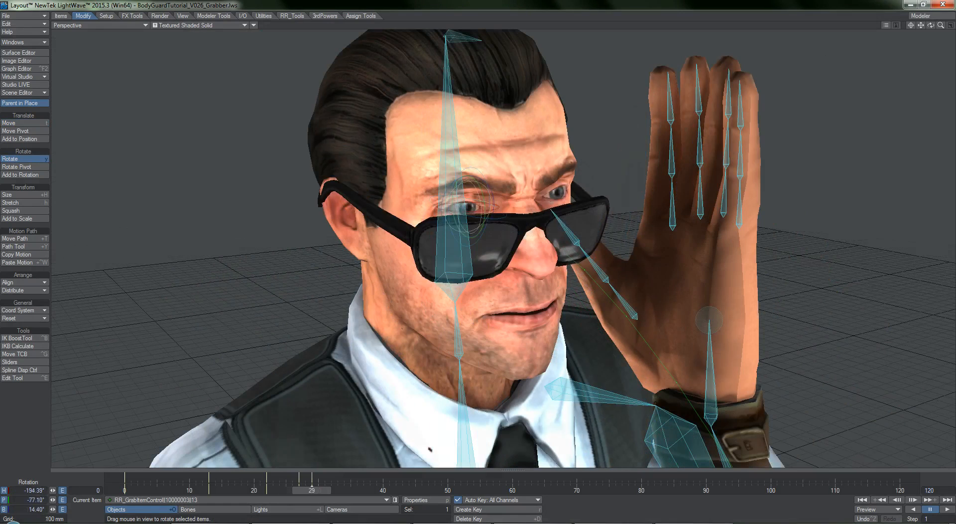
{"action": "left_click_drag", "start_coordinate": [524, 195], "coordinate": [524, 169]}
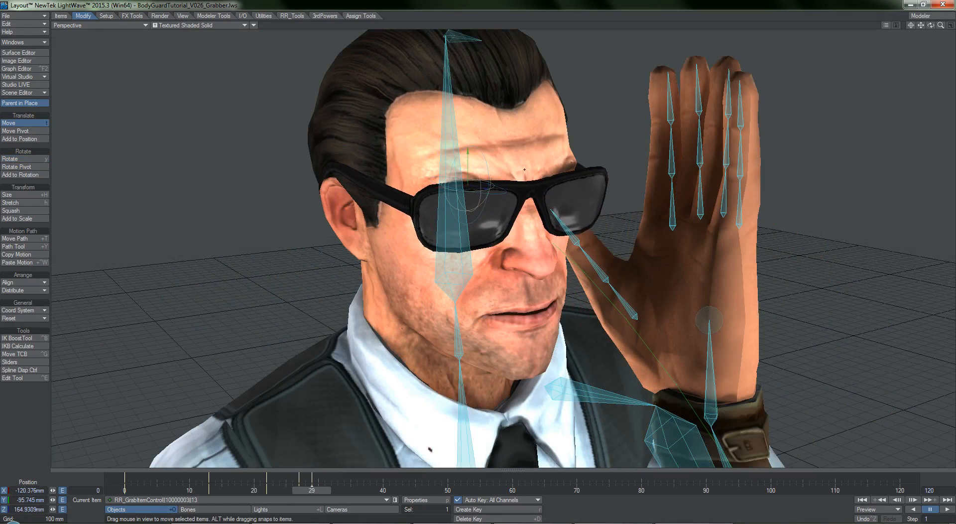
Change the perspective view's display mode to Shaded Solid
{"action": "left_click", "coordinate": [211, 26]}
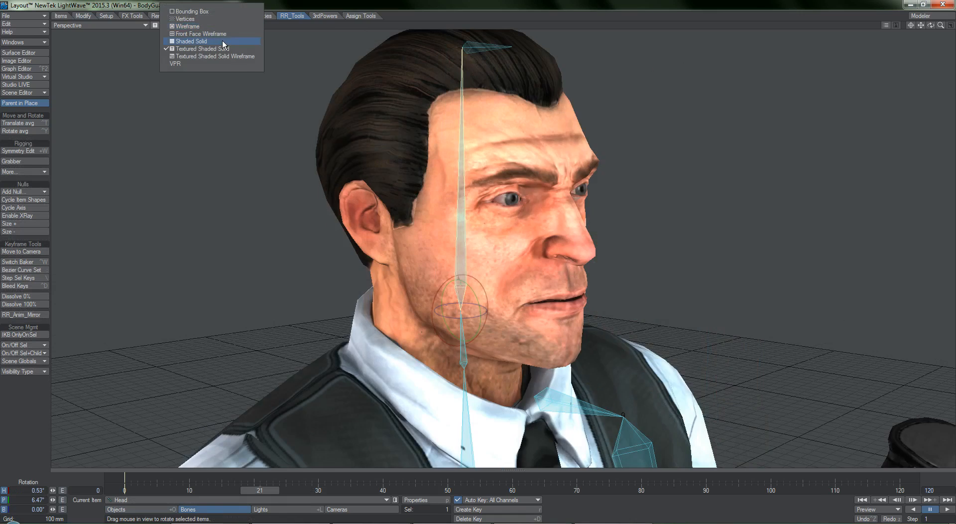
{"action": "left_click", "coordinate": [222, 40]}
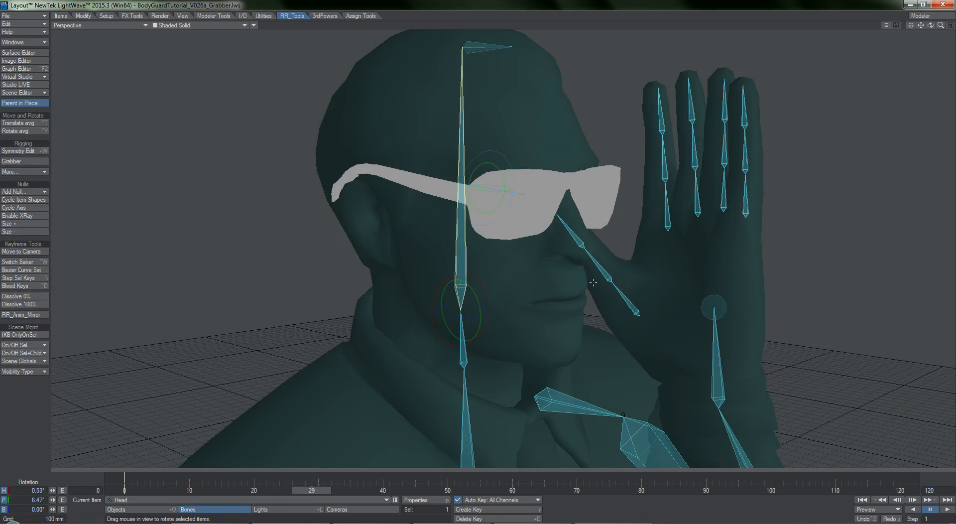
Try rotating the Head bone at frame 29 to test whether the sunglasses follow, and undo it
{"action": "left_click_drag", "start_coordinate": [313, 485], "coordinate": [313, 485]}
{"action": "left_click_drag", "start_coordinate": [349, 369], "coordinate": [380, 391]}
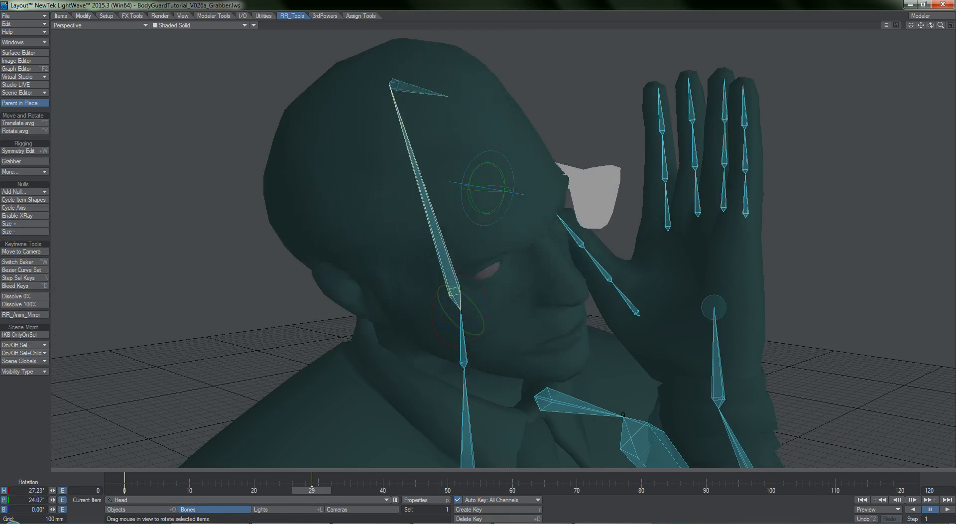
{"action": "key", "text": "ctrl+z"}
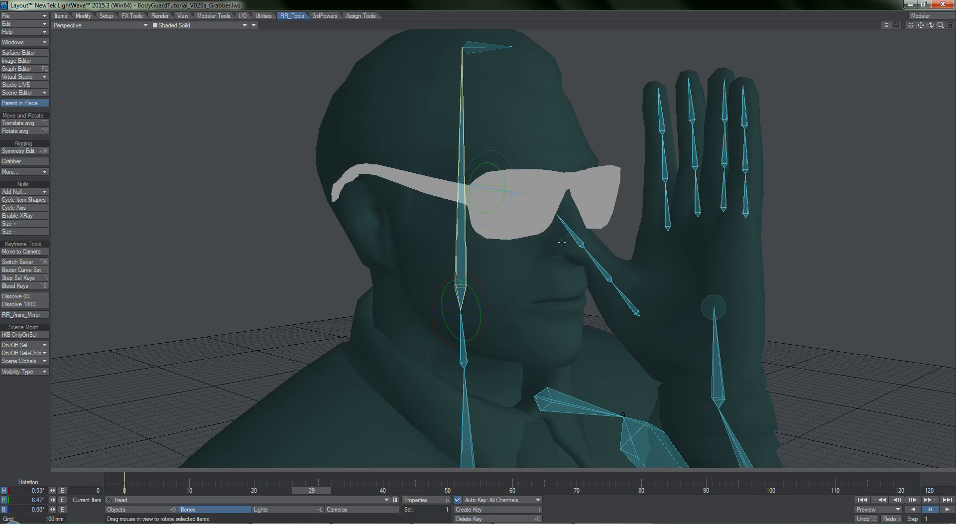
Use Grabber to attach the sunglasses' grab item control to the Head bone at frame 29
{"action": "left_click", "coordinate": [22, 158]}
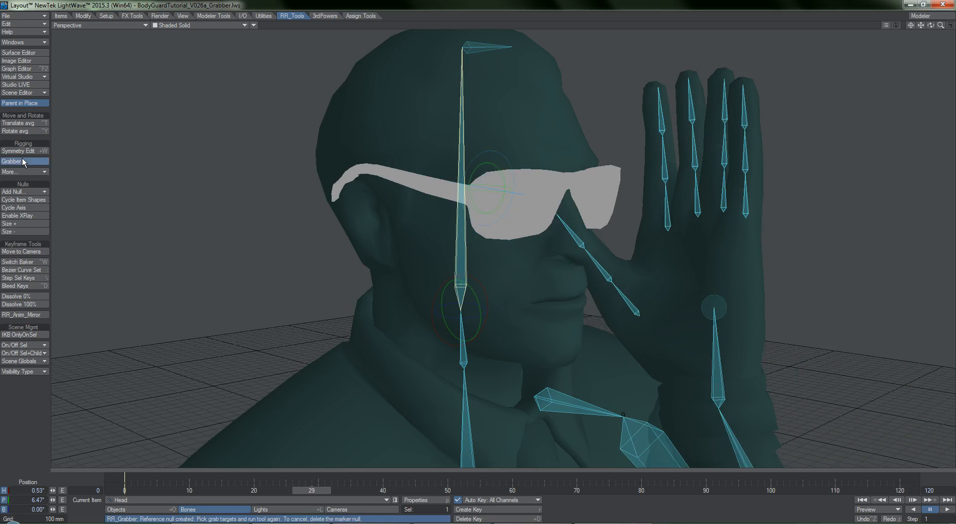
{"action": "left_click", "coordinate": [495, 167]}
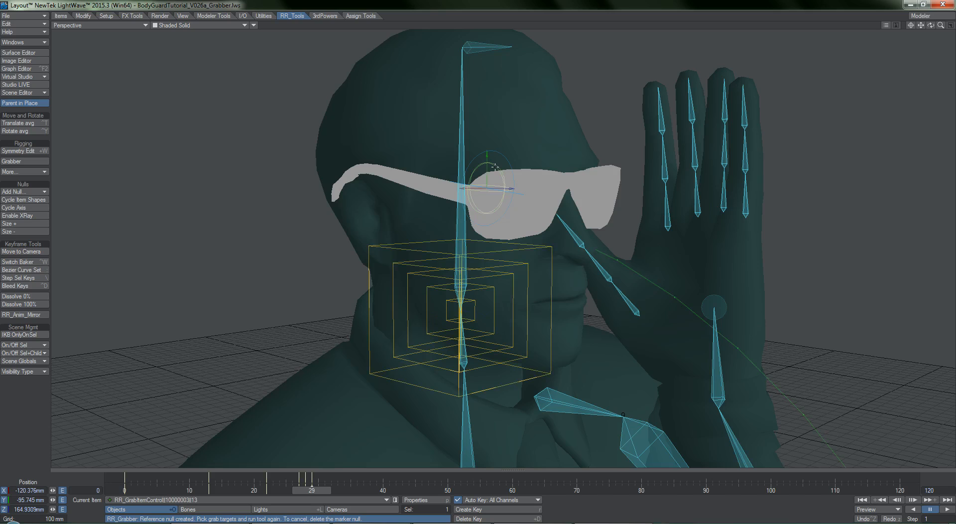
{"action": "left_click", "coordinate": [21, 161]}
Step between frames 29 and 33 to examine the sunglasses' attachment to the head as the hand moves away
{"action": "key", "text": "Right"}
{"action": "key", "text": "Right"}
{"action": "key", "text": "Right"}
{"action": "key", "text": "Right"}
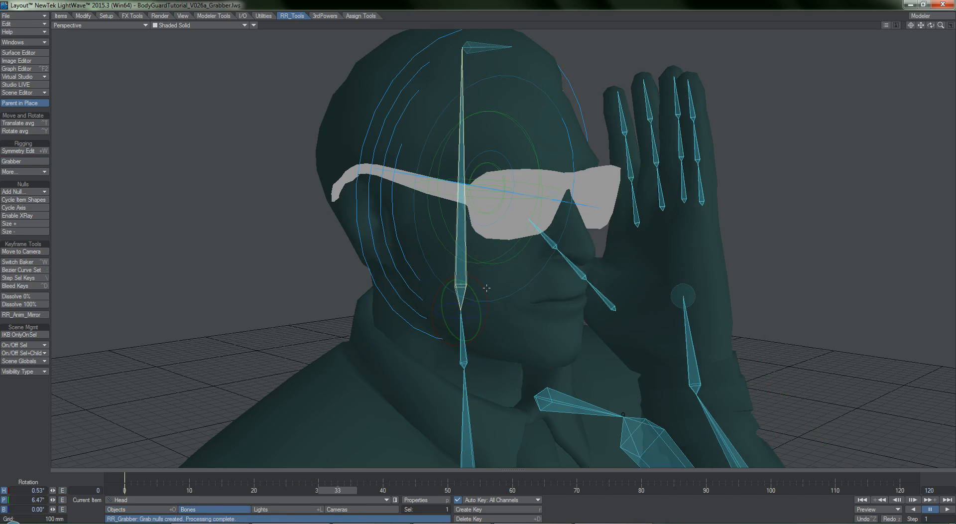
{"action": "key", "text": "Left"}
{"action": "key", "text": "Left"}
{"action": "key", "text": "Left"}
{"action": "left_click", "coordinate": [464, 271]}
{"action": "left_click", "coordinate": [464, 271]}
{"action": "key", "text": "Right"}
{"action": "key", "text": "Left"}
{"action": "key", "text": "Left"}
Try rotating the Head bone at frame 29 to test the new grab on the sunglasses, undoing each rotation
{"action": "left_click_drag", "start_coordinate": [465, 270], "coordinate": [465, 249]}
{"action": "left_click_drag", "start_coordinate": [474, 195], "coordinate": [471, 174]}
{"action": "key", "text": "ctrl+z"}
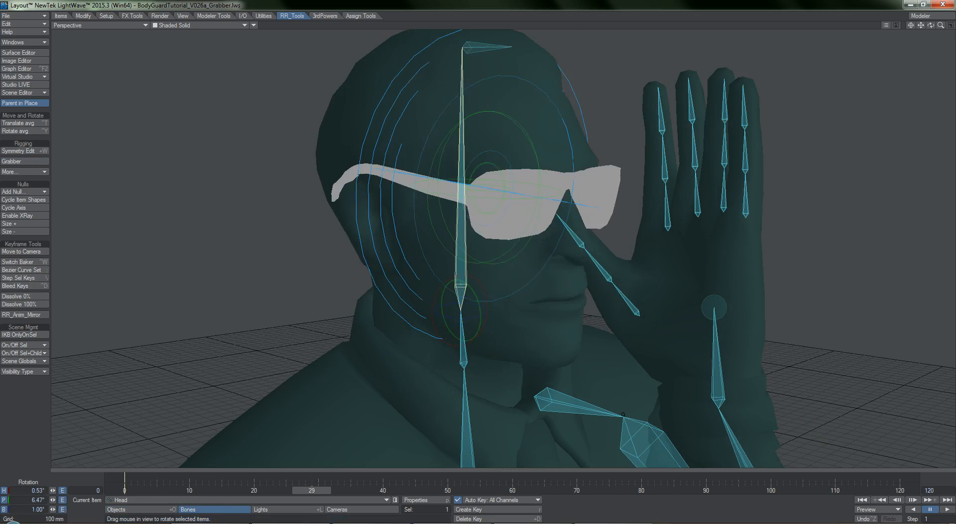
{"action": "left_click_drag", "start_coordinate": [464, 274], "coordinate": [632, 275]}
{"action": "key", "text": "ctrl+z"}
Key the Head bone at frame 27 and tilt it back to about -43.5° pitch at frame 29 to test the grab
{"action": "key", "text": "Left"}
{"action": "key", "text": "Left"}
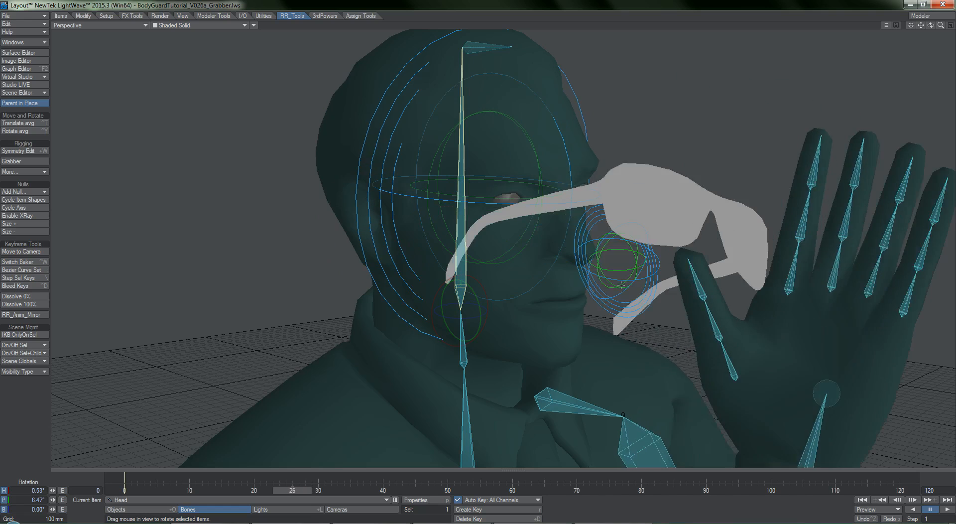
{"action": "key", "text": "Right"}
{"action": "key", "text": "Right"}
{"action": "key", "text": "Right"}
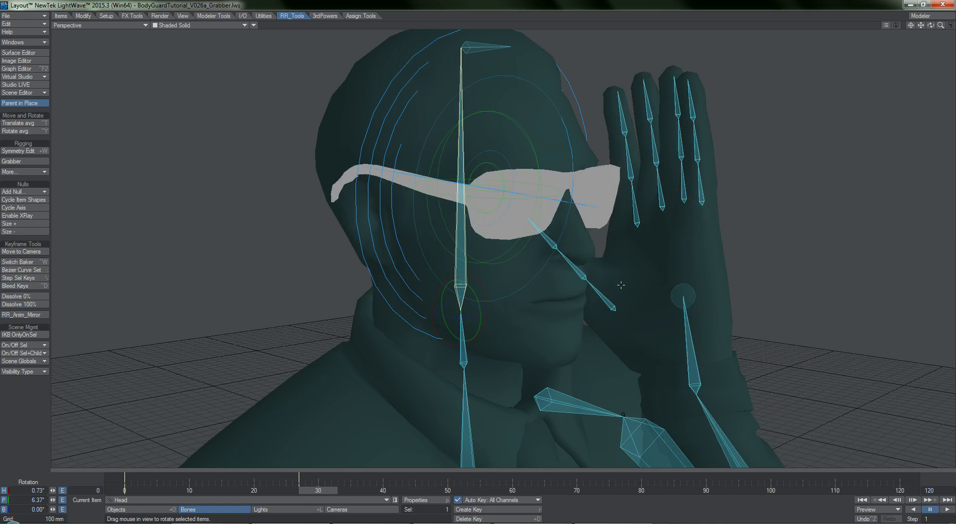
{"action": "key", "text": "Left"}
{"action": "key", "text": "Left"}
{"action": "key", "text": "Left"}
{"action": "key", "text": "Left"}
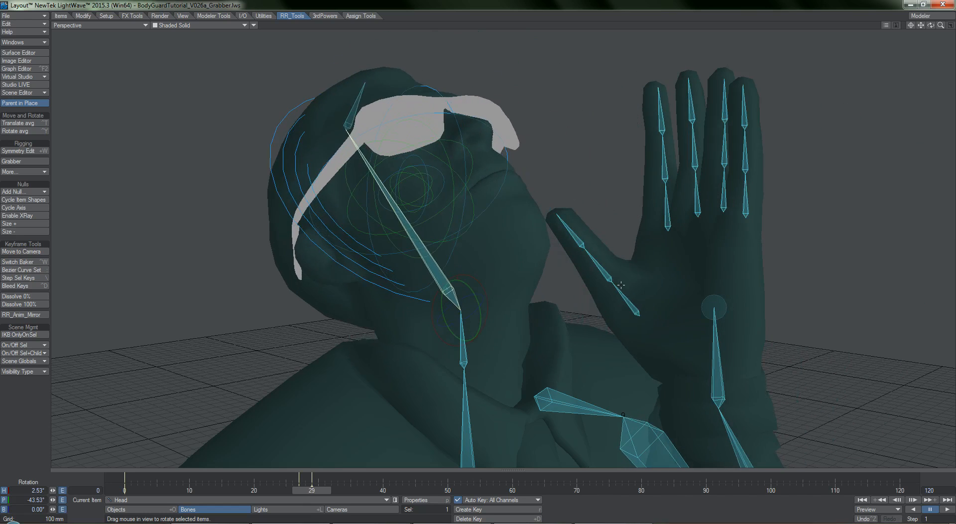
Step back and forth through the frames around frame 29 to examine how the sunglasses follow the tilting head
{"action": "key", "text": "Right"}
{"action": "key", "text": "Right"}
{"action": "key", "text": "Right"}
{"action": "key", "text": "Right"}
{"action": "key", "text": "Right"}
{"action": "key", "text": "Left"}
{"action": "key", "text": "Left"}
{"action": "key", "text": "Left"}
{"action": "key", "text": "Left"}
{"action": "key", "text": "Left"}
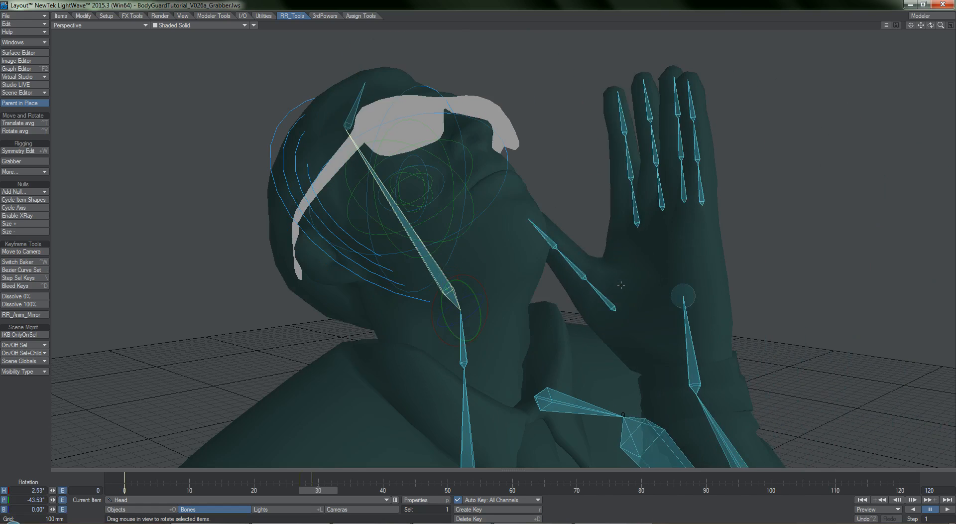
{"action": "key", "text": "Right"}
{"action": "key", "text": "Right"}
{"action": "key", "text": "Right"}
{"action": "key", "text": "Right"}
{"action": "key", "text": "Left"}
Move the frame 29 key of the head grab's falloff control to frame 32
{"action": "left_click", "coordinate": [346, 266]}
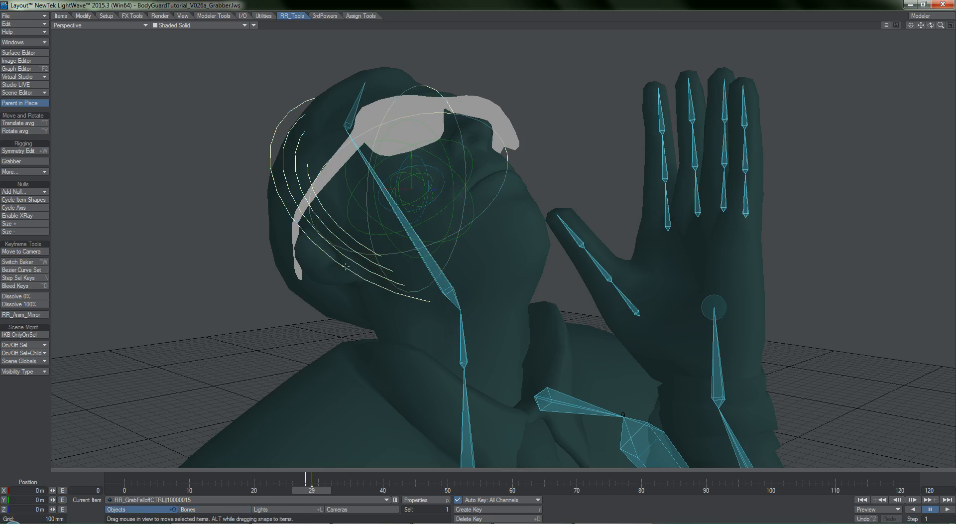
{"action": "left_click_drag", "start_coordinate": [311, 480], "coordinate": [331, 478], "text": "shift"}
Step between frames 26 and 34 to examine how the sunglasses blend from the hand to the head over the longer falloff
{"action": "key", "text": "Left"}
{"action": "key", "text": "Left"}
{"action": "key", "text": "Left"}
{"action": "key", "text": "Right"}
{"action": "key", "text": "Right"}
{"action": "key", "text": "Right"}
{"action": "key", "text": "Right"}
{"action": "key", "text": "Right"}
{"action": "key", "text": "Right"}
{"action": "key", "text": "Right"}
{"action": "key", "text": "Right"}
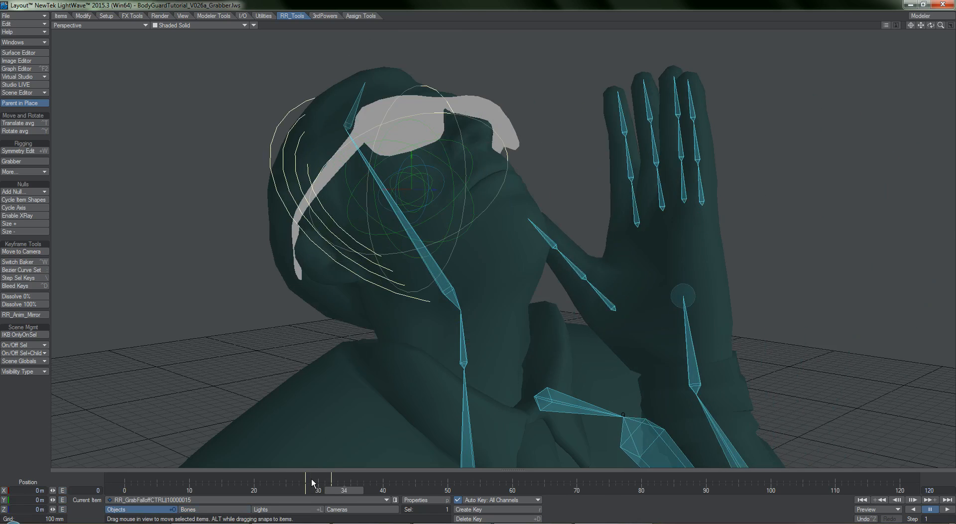
{"action": "key", "text": "Left"}
{"action": "key", "text": "Left"}
{"action": "key", "text": "Left"}
{"action": "key", "text": "Left"}
{"action": "key", "text": "Left"}
{"action": "key", "text": "Left"}
{"action": "key", "text": "Left"}
{"action": "key", "text": "Left"}
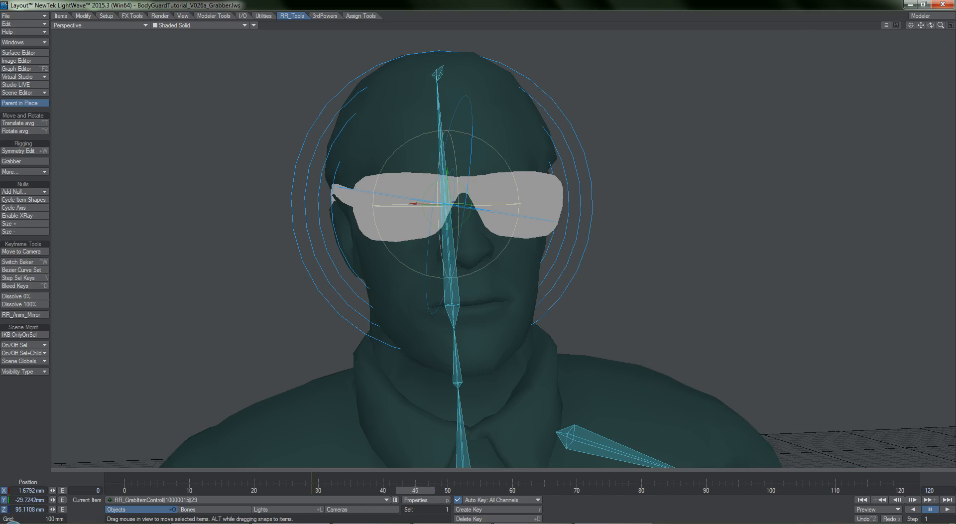
Select the grab controls around the sunglasses one after another at frame 45 to inspect their keyframes, and scrub back along the timeline
{"action": "left_click", "coordinate": [461, 183]}
{"action": "left_click", "coordinate": [461, 183]}
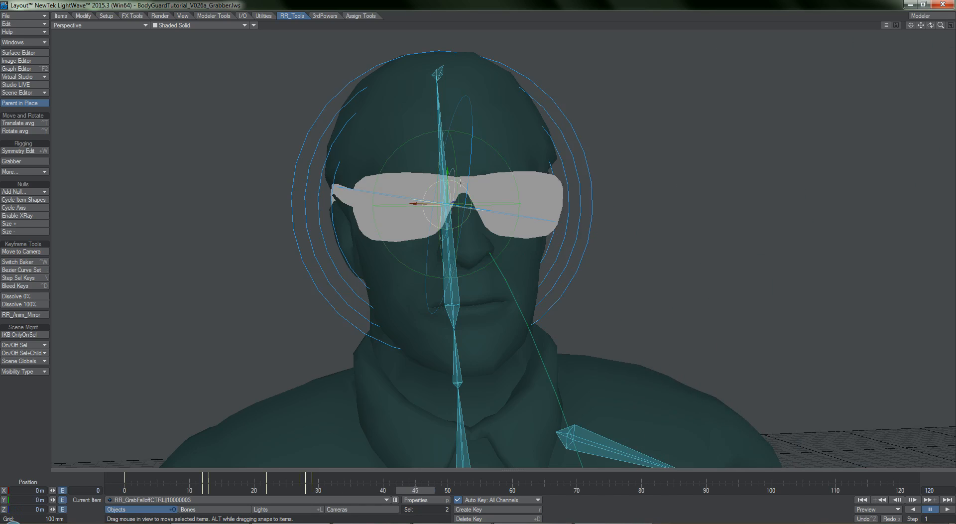
{"action": "left_click", "coordinate": [573, 122]}
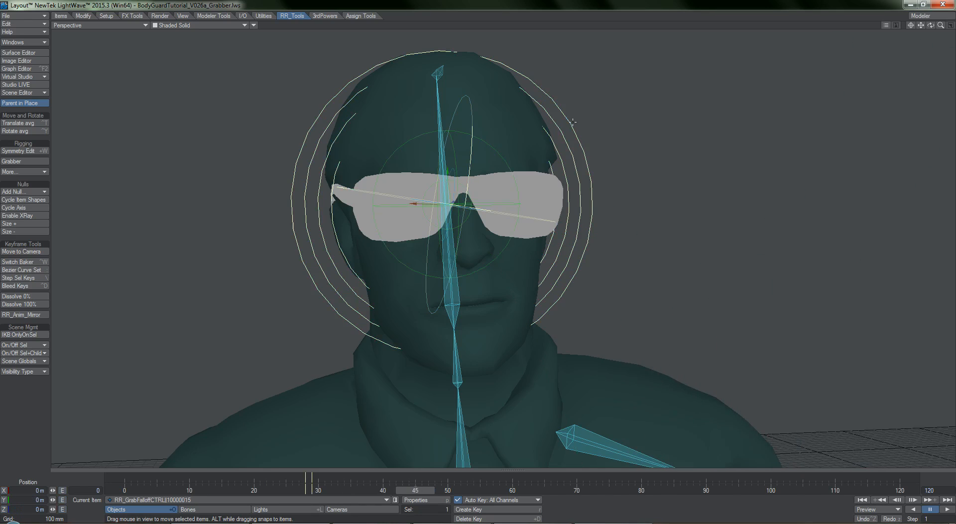
{"action": "left_click", "coordinate": [461, 185]}
{"action": "left_click", "coordinate": [499, 152]}
{"action": "left_click", "coordinate": [462, 184]}
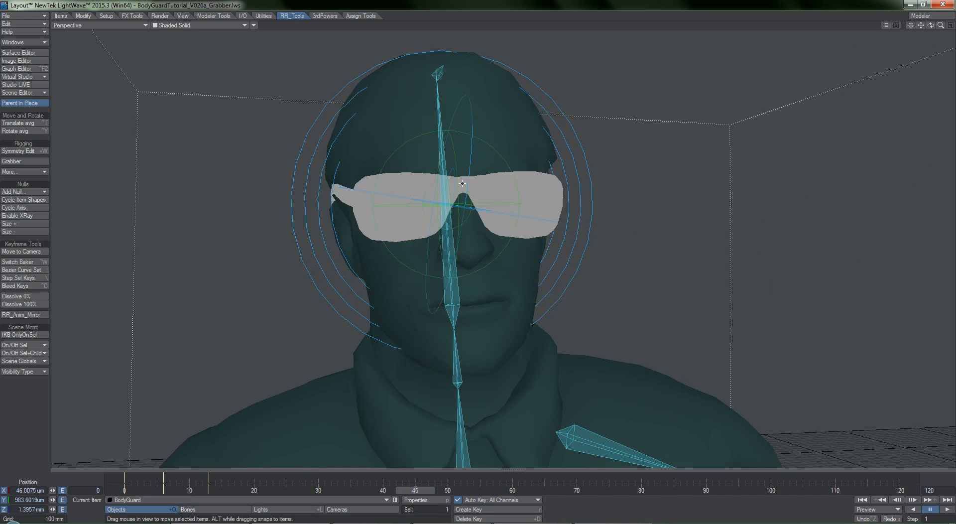
{"action": "left_click_drag", "start_coordinate": [405, 494], "coordinate": [344, 494]}
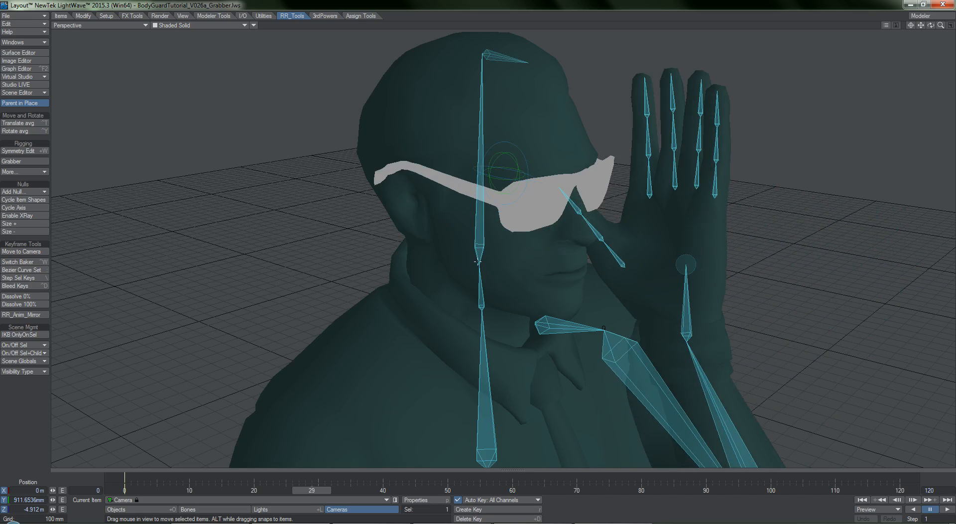
Run Grabber on the sunglasses' grab item control to bake the hand grab into keyframes on the Shades object
{"action": "left_click", "coordinate": [502, 152]}
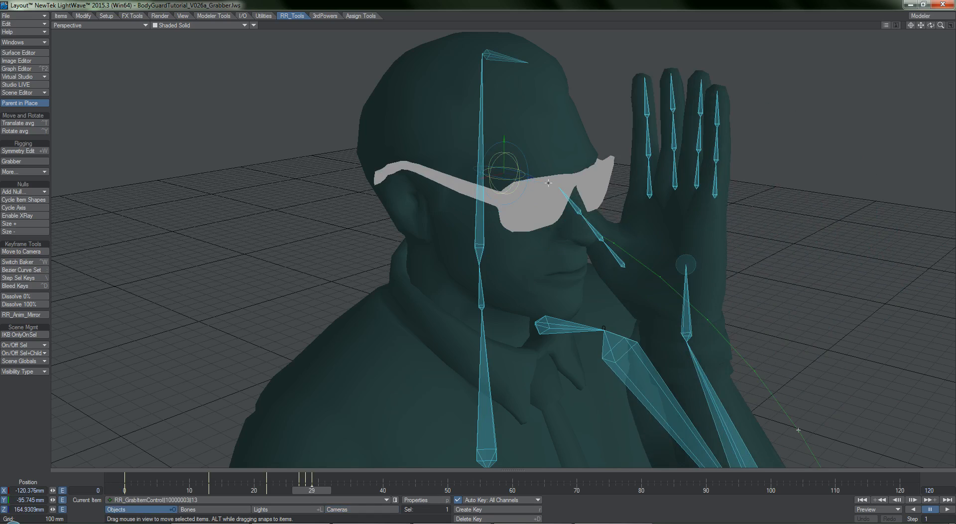
{"action": "left_click", "coordinate": [36, 163]}
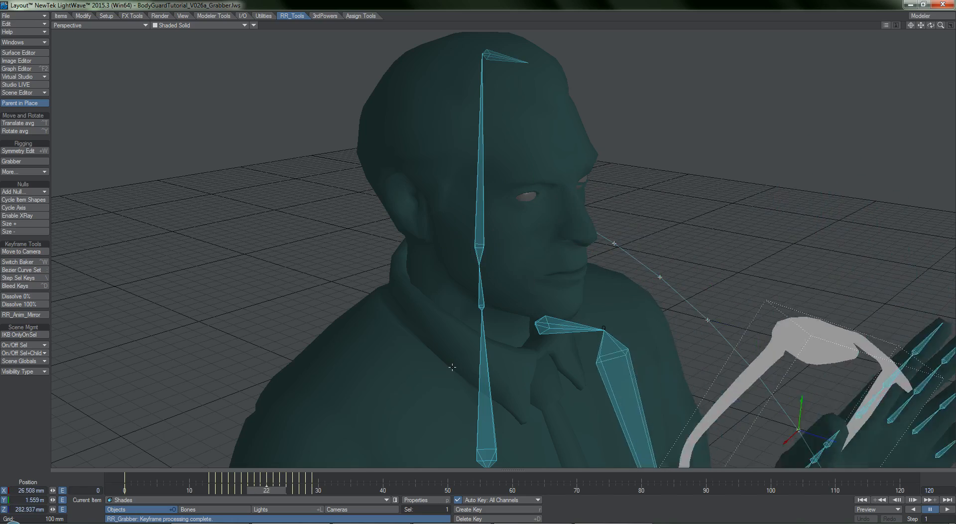
Try rotating the Shades object in front of the face to test editing its baked keyframes
{"action": "scroll", "coordinate": [500, 304], "scroll_direction": "down", "scroll_amount": 4}
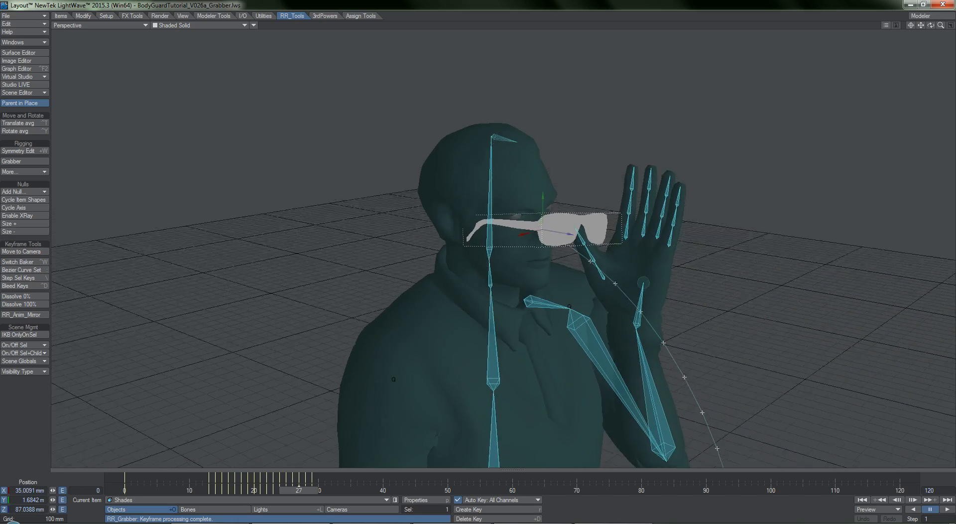
{"action": "left_click_drag", "start_coordinate": [499, 305], "coordinate": [483, 276], "text": "alt"}
{"action": "key", "text": "y"}
{"action": "left_click_drag", "start_coordinate": [552, 247], "coordinate": [564, 226]}
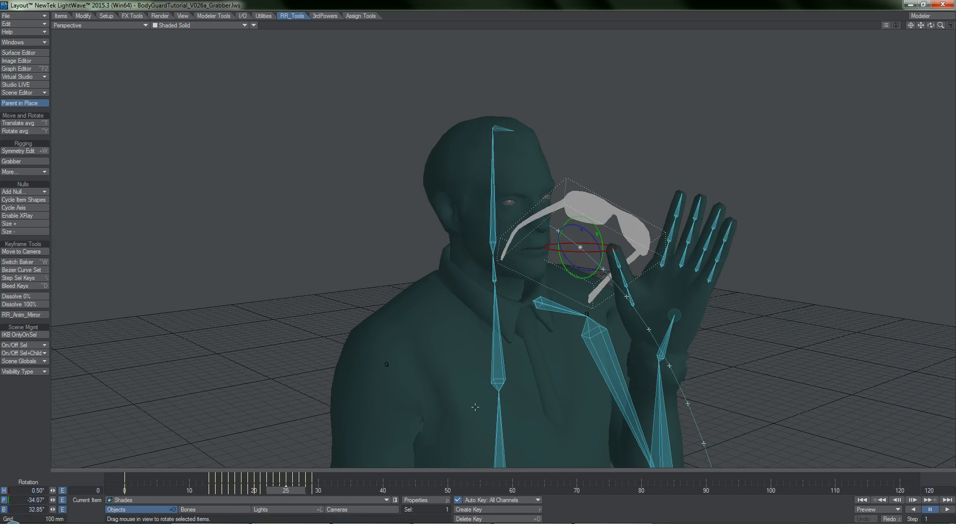
{"action": "key", "text": "t"}
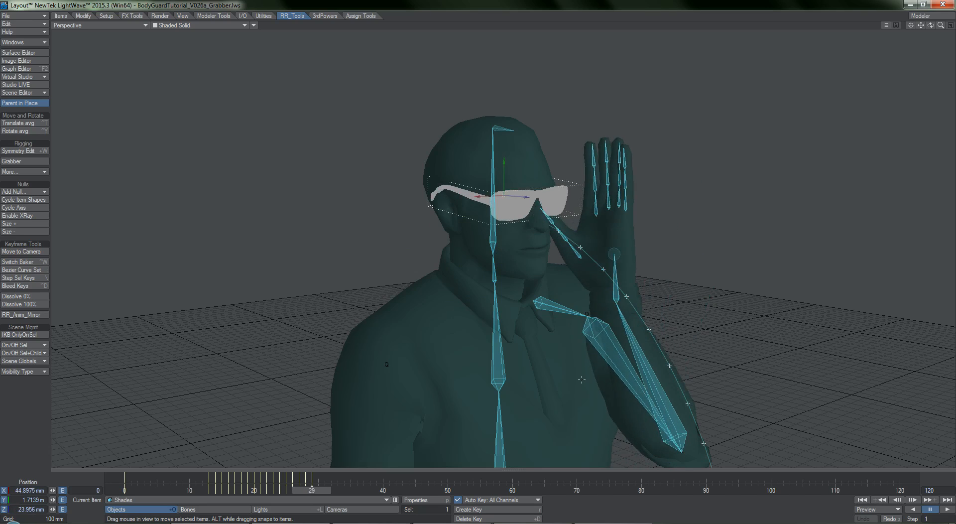
Use Grabber to attach the Shades object to the Head bone at frame 29
{"action": "left_click", "coordinate": [26, 162]}
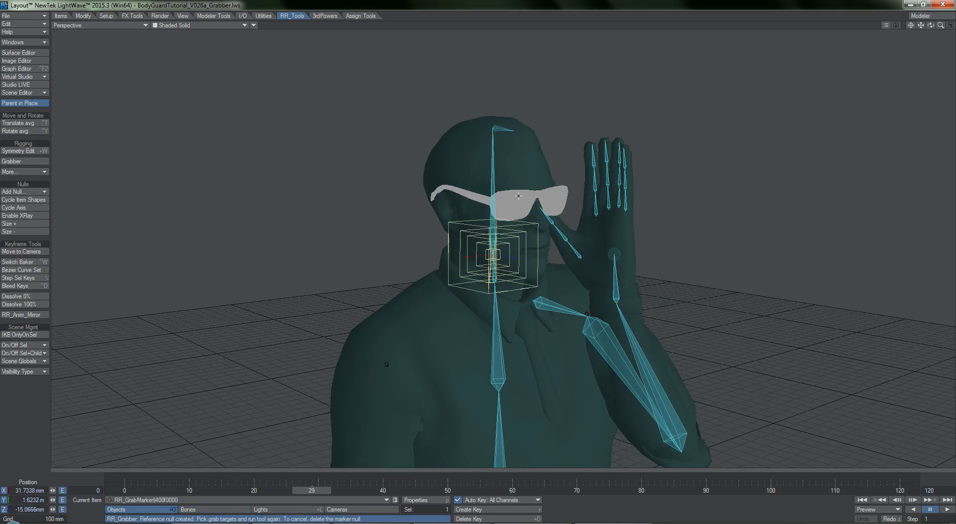
{"action": "left_click", "coordinate": [28, 162]}
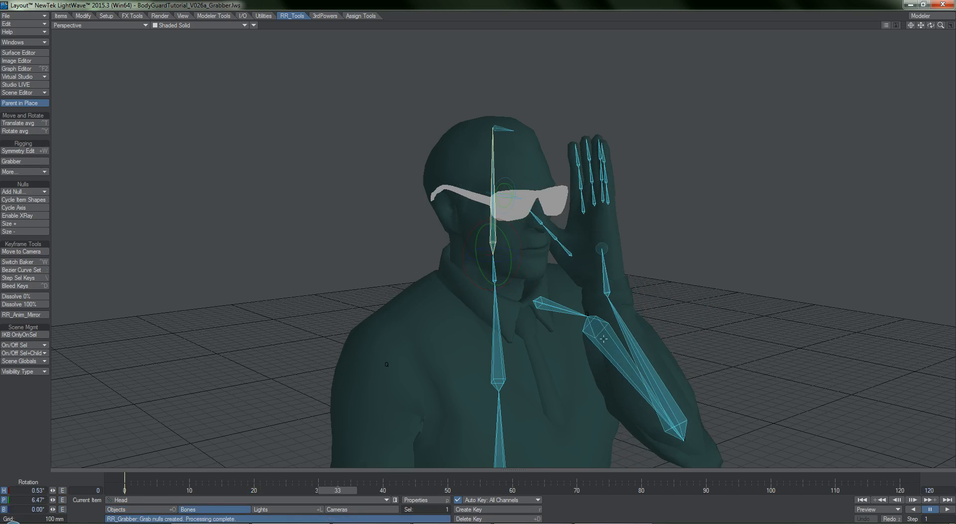
Try rotating the Head bone at frame 33 to test the new grab on the sunglasses, and undo it
{"action": "mouse_move", "coordinate": [603, 339]}
{"action": "left_mouse_down"}
{"action": "mouse_move", "coordinate": [639, 339]}
{"action": "mouse_move", "coordinate": [588, 336]}
{"action": "mouse_move", "coordinate": [588, 312]}
{"action": "mouse_move", "coordinate": [591, 332]}
{"action": "mouse_move", "coordinate": [638, 339]}
{"action": "mouse_move", "coordinate": [615, 339]}
{"action": "left_mouse_up"}
{"action": "key", "text": "ctrl+z"}
{"action": "left_click_drag", "start_coordinate": [615, 339], "coordinate": [657, 339], "text": "ctrl+alt"}
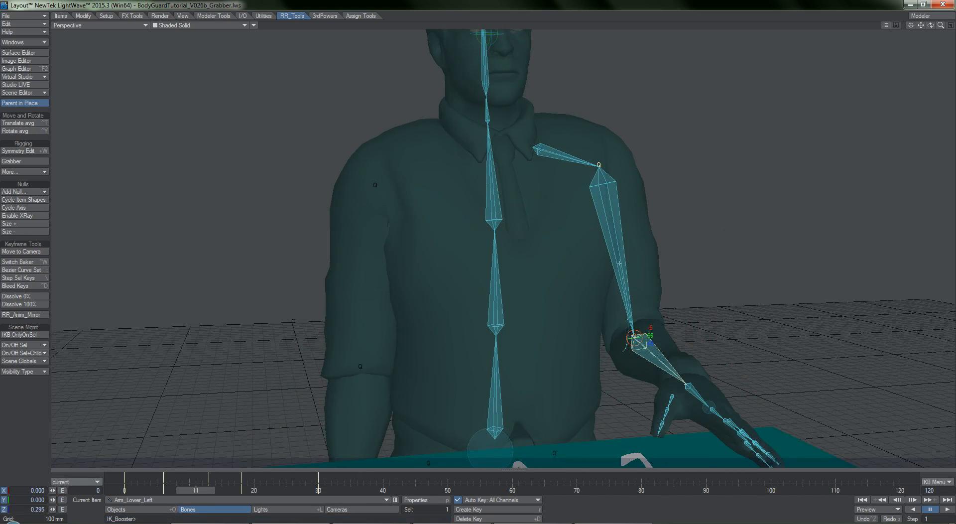
Scrub and step between frames 21 and 16 to examine the left arm lifting the sunglasses toward the face
{"action": "left_click", "coordinate": [244, 494]}
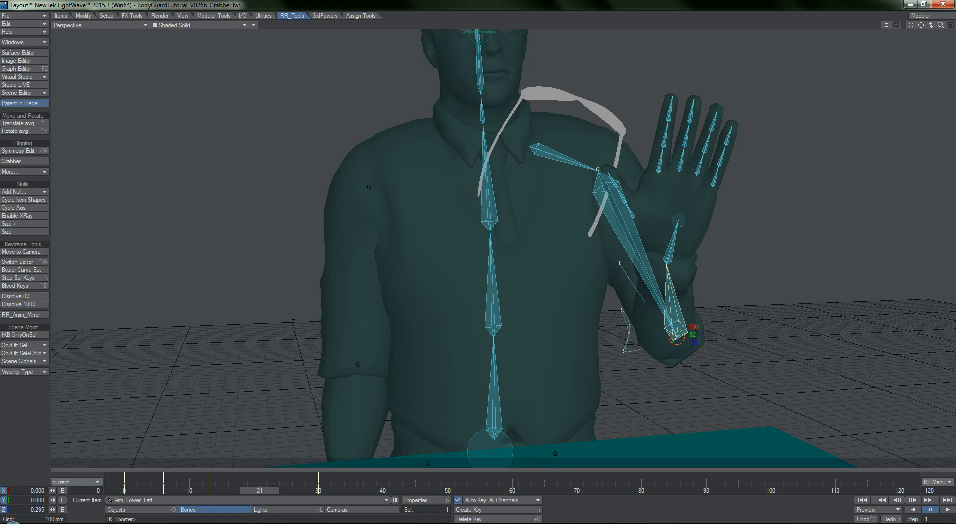
{"action": "left_click_drag", "start_coordinate": [716, 79], "coordinate": [719, 211], "text": "alt+shift"}
{"action": "key", "text": "Left"}
{"action": "key", "text": "Left"}
{"action": "key", "text": "Left"}
{"action": "key", "text": "Left"}
{"action": "key", "text": "Left"}
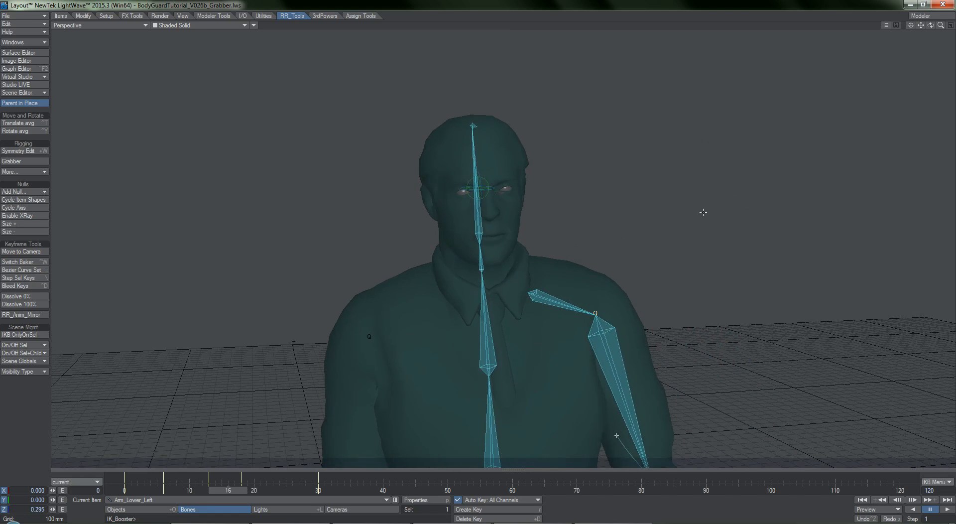